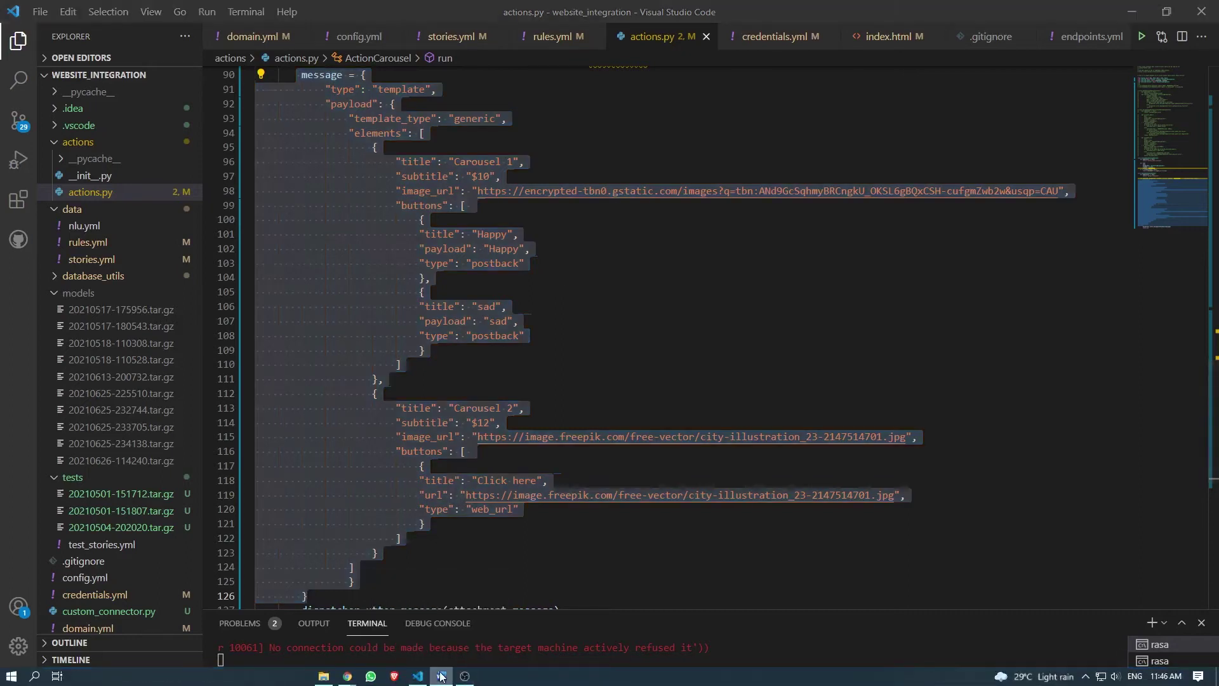
pyautogui.click(440, 676)
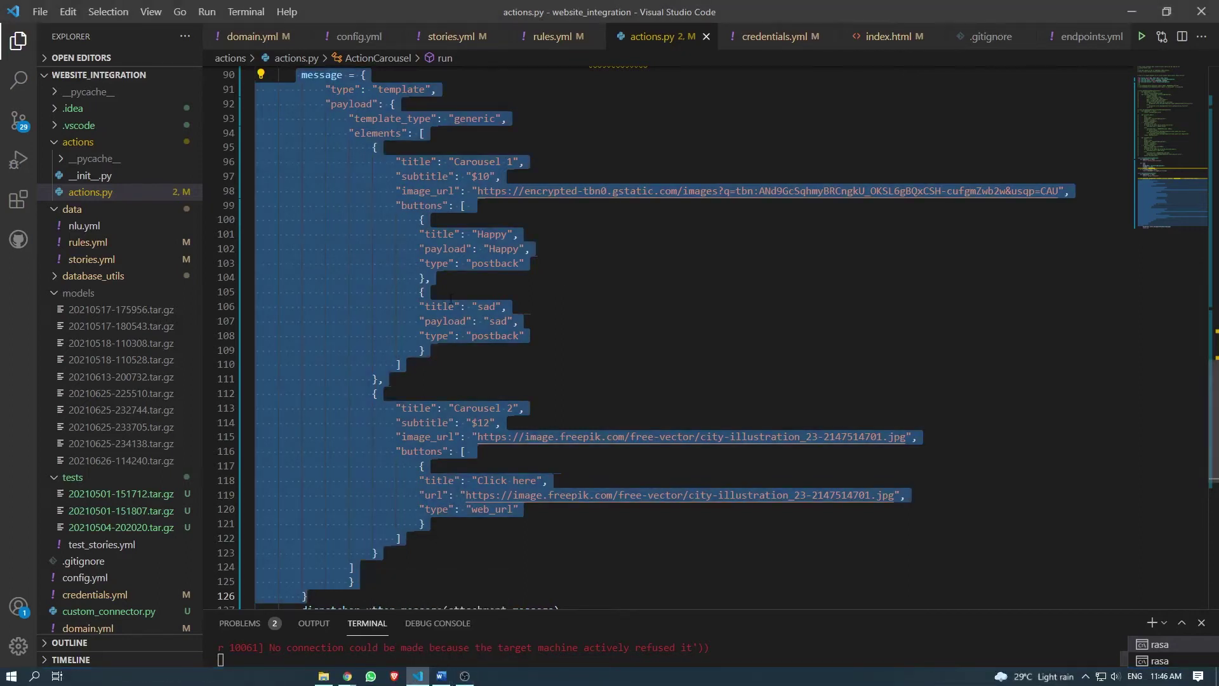
# Clear the old cat picture URL from line 36's image value in domain.yml, leaving empty quotes
pyautogui.click(563, 248)
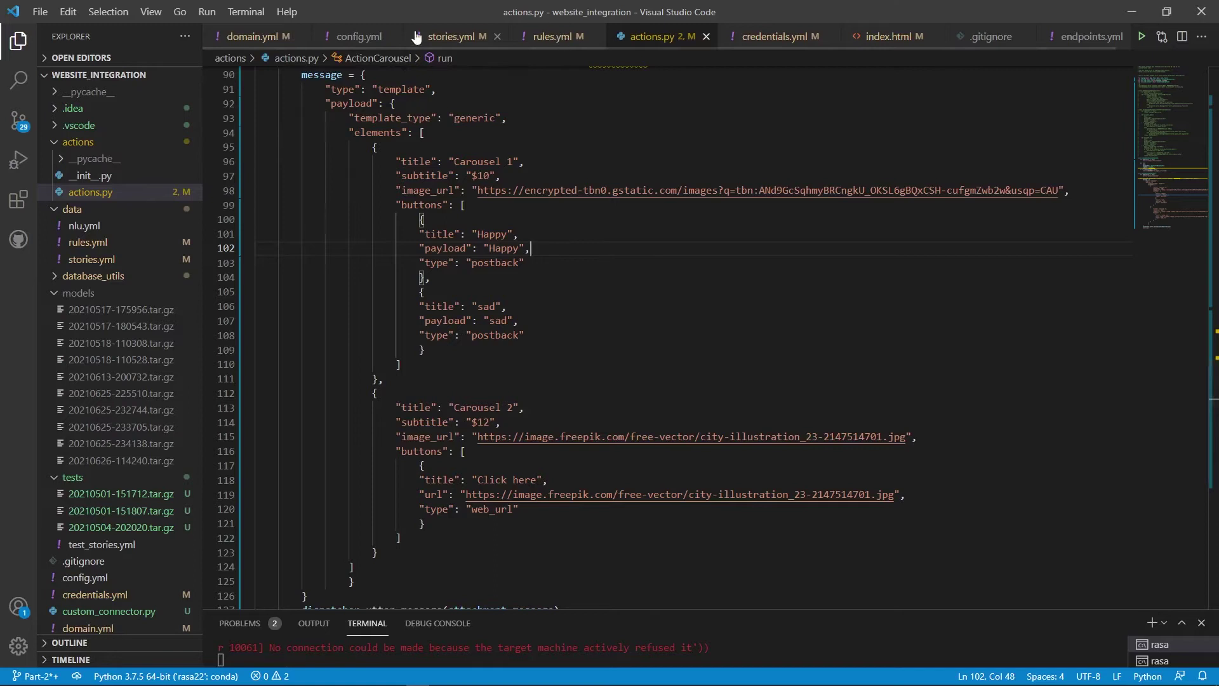
pyautogui.click(259, 36)
pyautogui.scroll(6, 531, 450)
pyautogui.scroll(3, 524, 429)
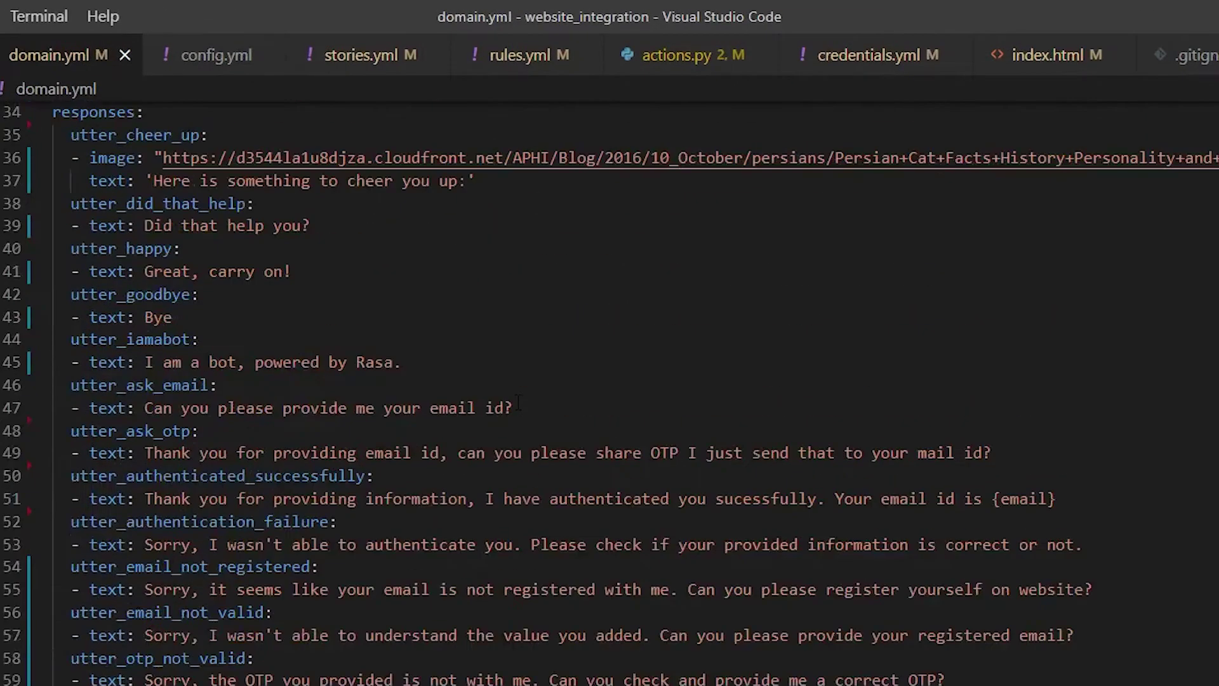
pyautogui.scroll(2, 517, 402)
pyautogui.scroll(1, 518, 381)
pyautogui.doubleClick(182, 338)
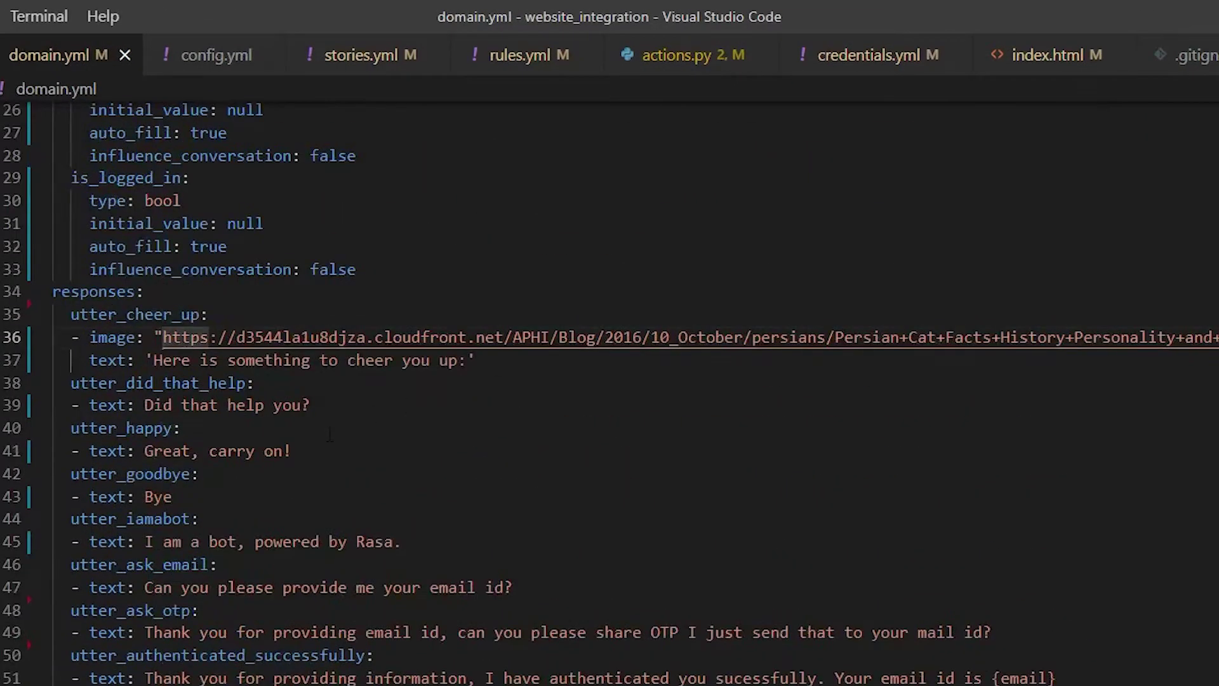
pyautogui.hotkey('shift', 'End')
pyautogui.press('BackSpace')
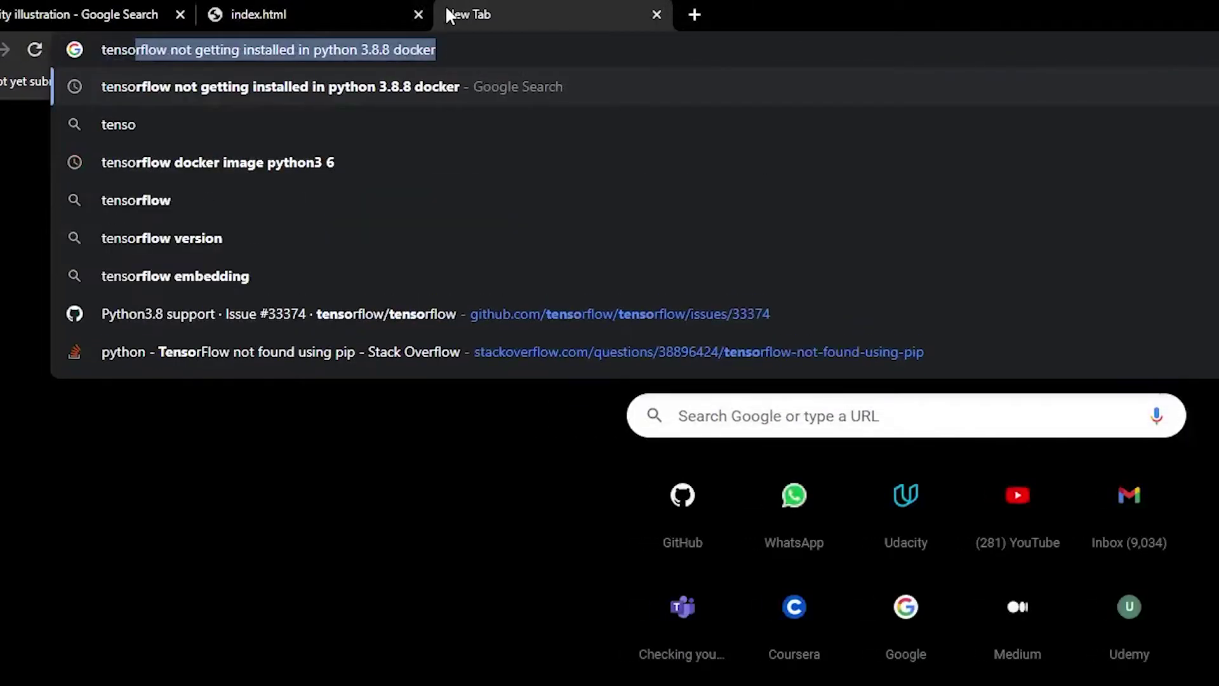
# Search Tenor for 'head slap' and copy the Disappointed Face Palm GIF's link
pyautogui.press('BackSpace')
pyautogui.press('BackSpace')
pyautogui.press('BackSpace')
pyautogui.write('or.com')
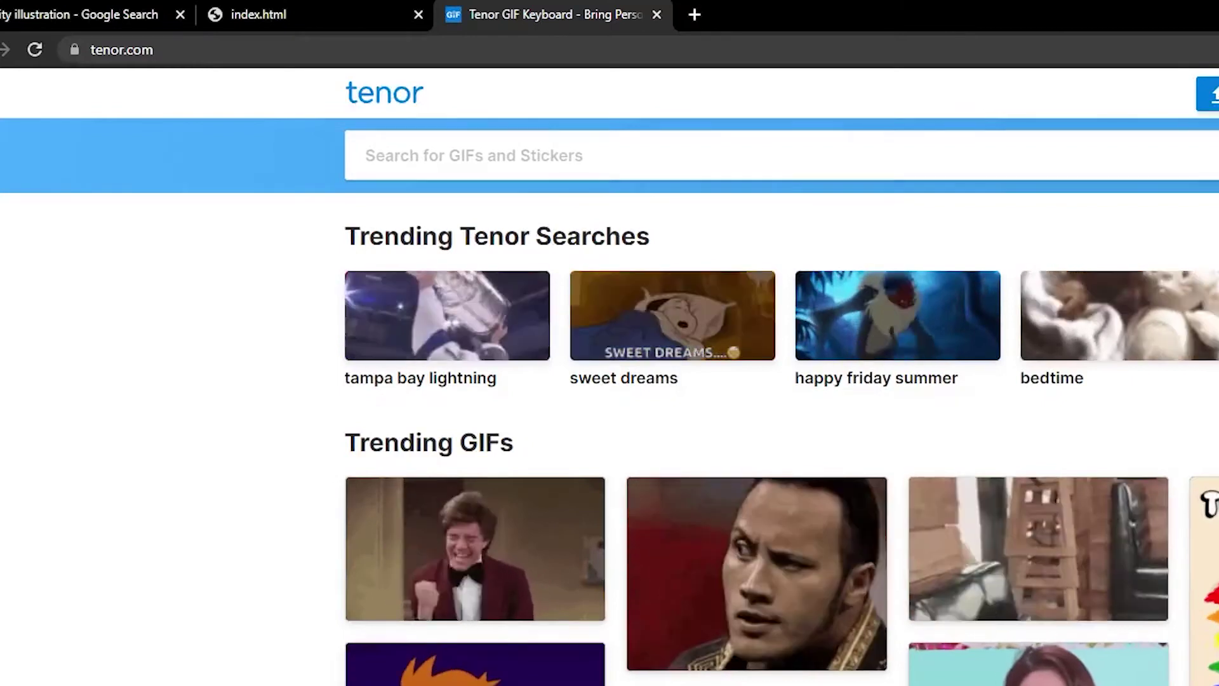
pyautogui.write('head slap')
pyautogui.press('Return')
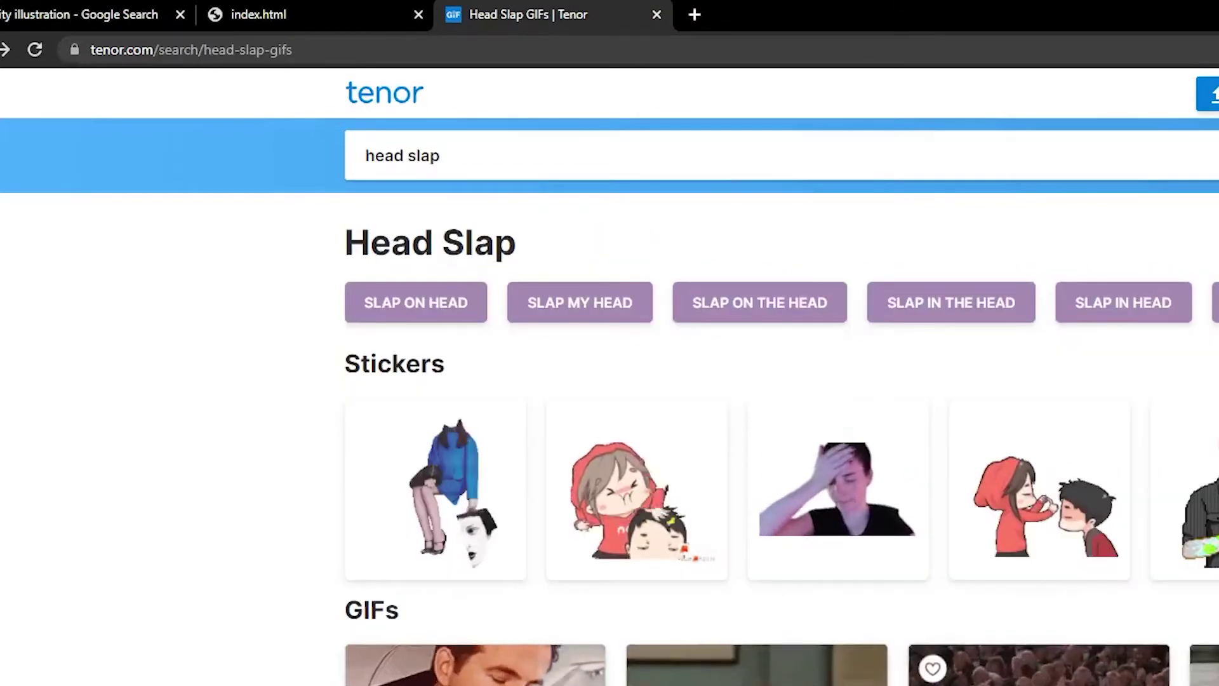
pyautogui.click(1038, 668)
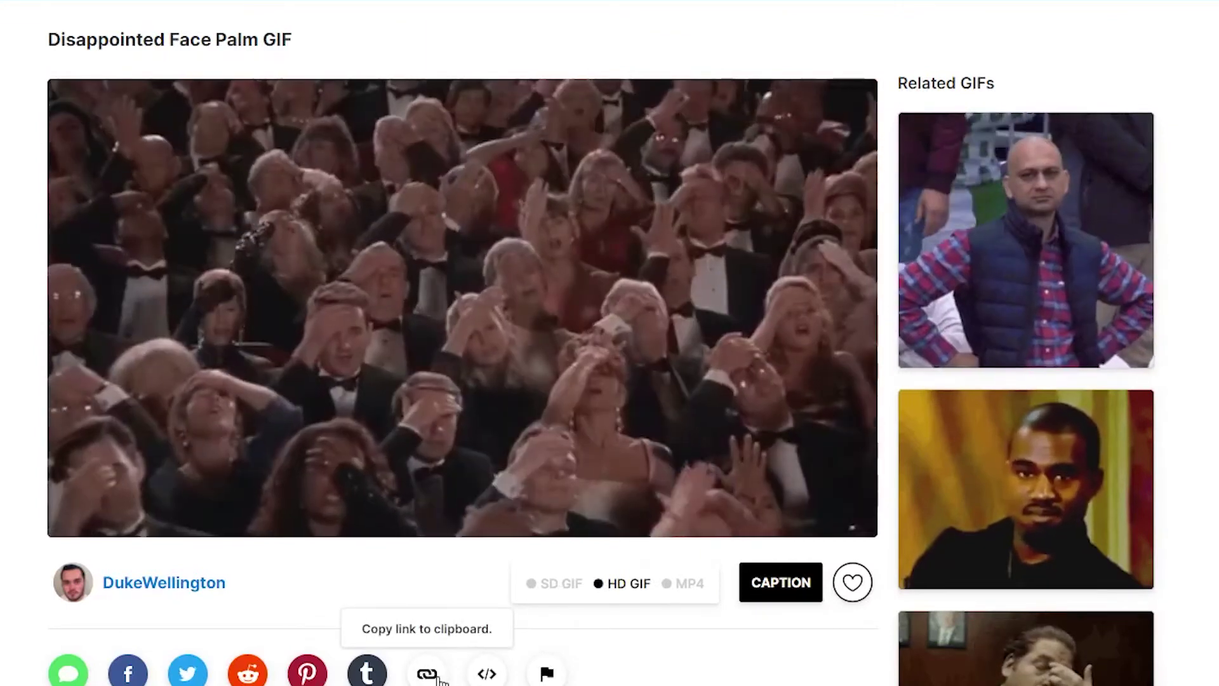
pyautogui.click(427, 674)
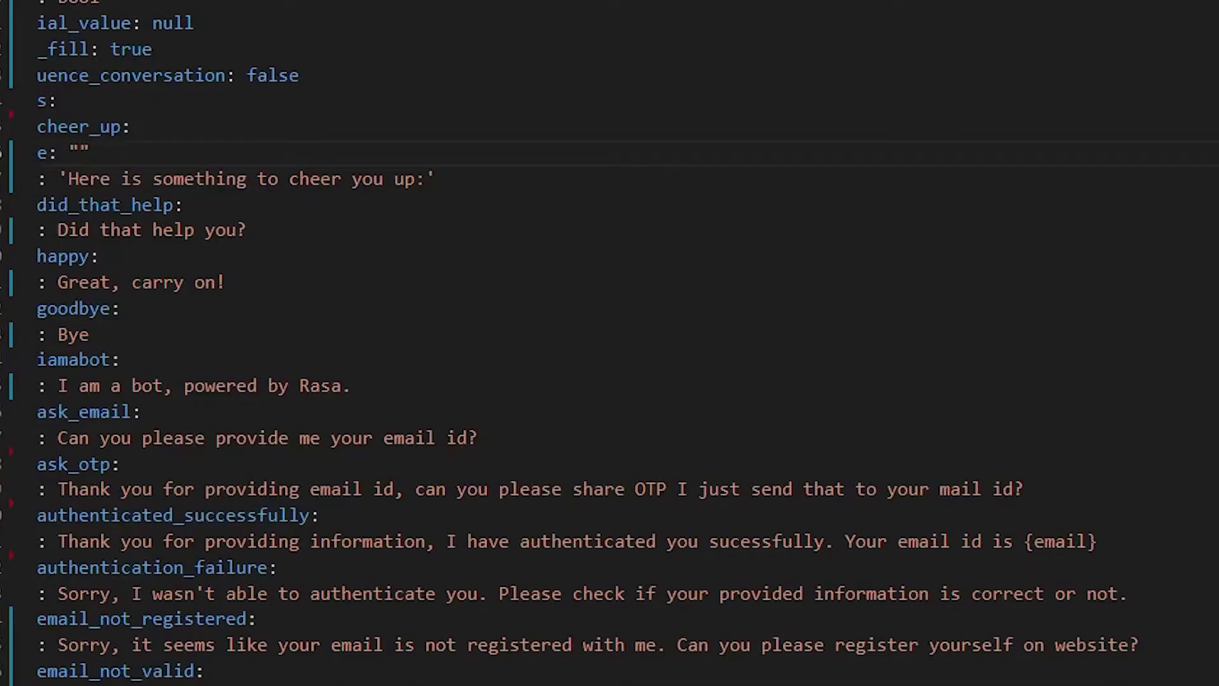
# Paste the Tenor link into the image quotes and run 'rasa run --enable-api --cors "*"'
pyautogui.hotkey('ctrl', 'v')
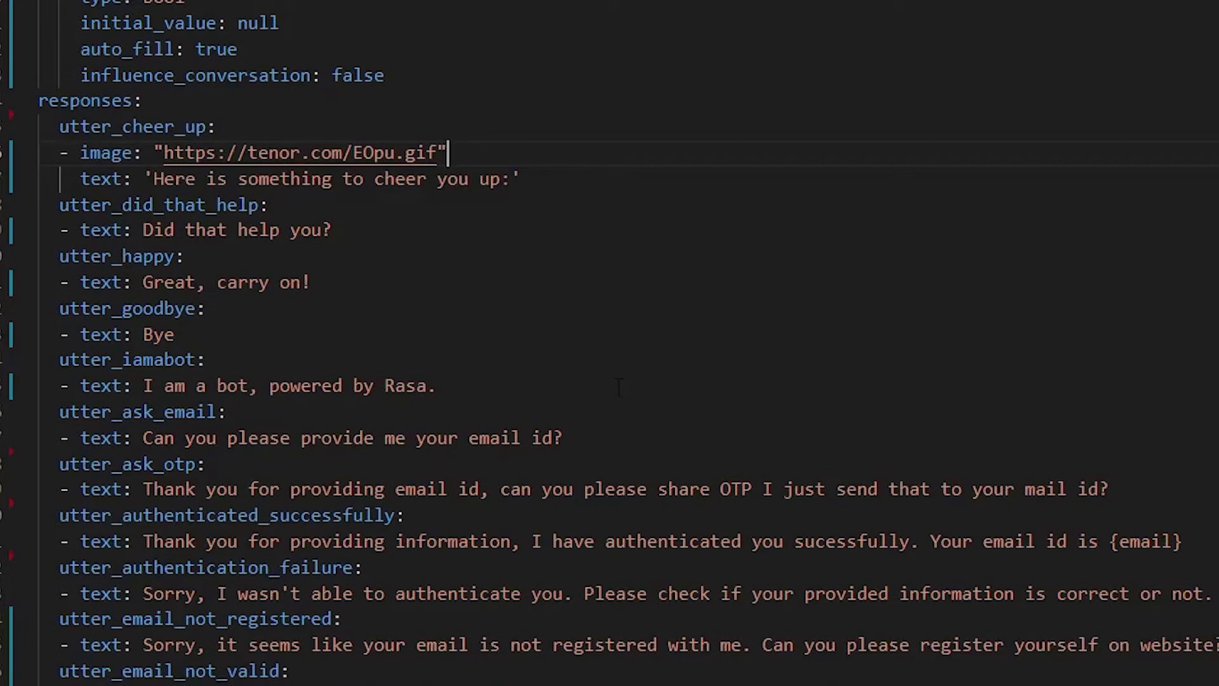
pyautogui.hotkey('ctrl', '`')
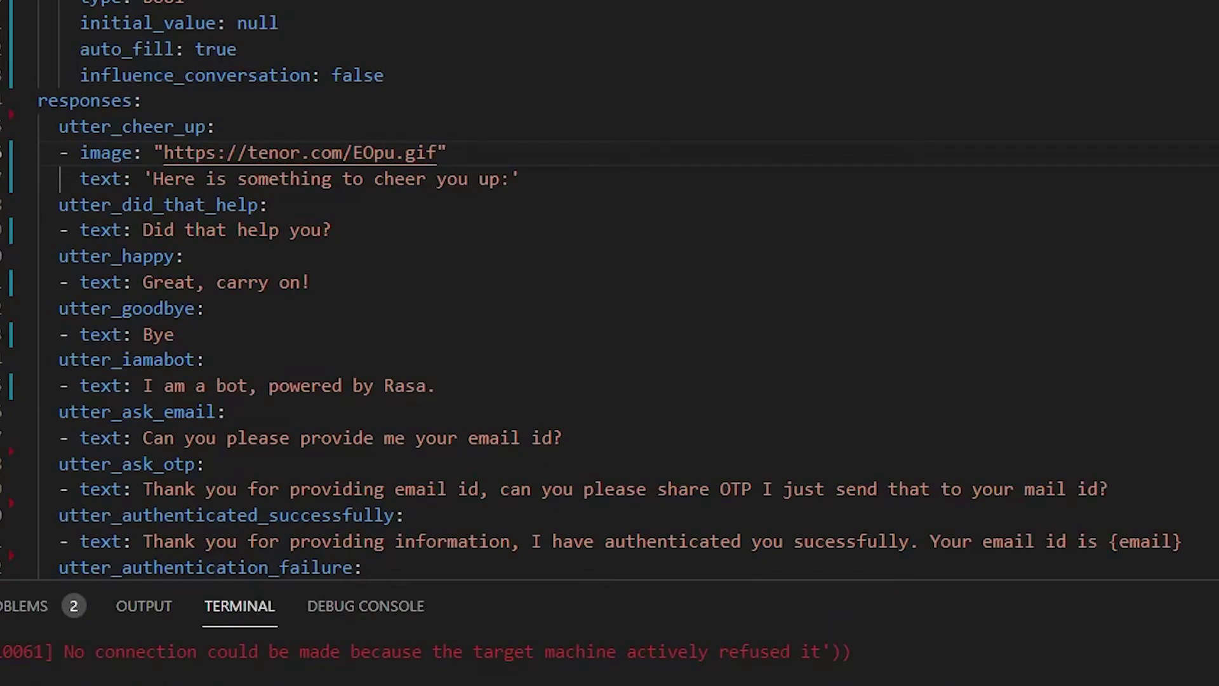
pyautogui.hotkey('ctrl', 'c')
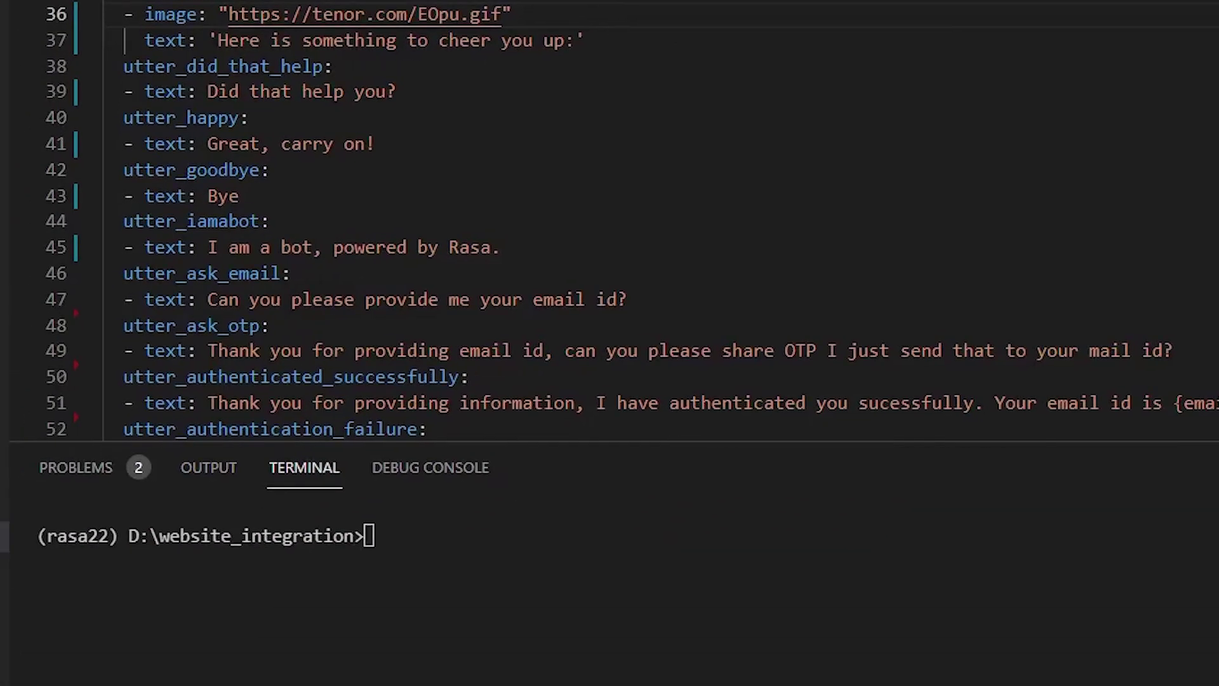
pyautogui.write('cls')
pyautogui.press('Up')
pyautogui.press('Up')
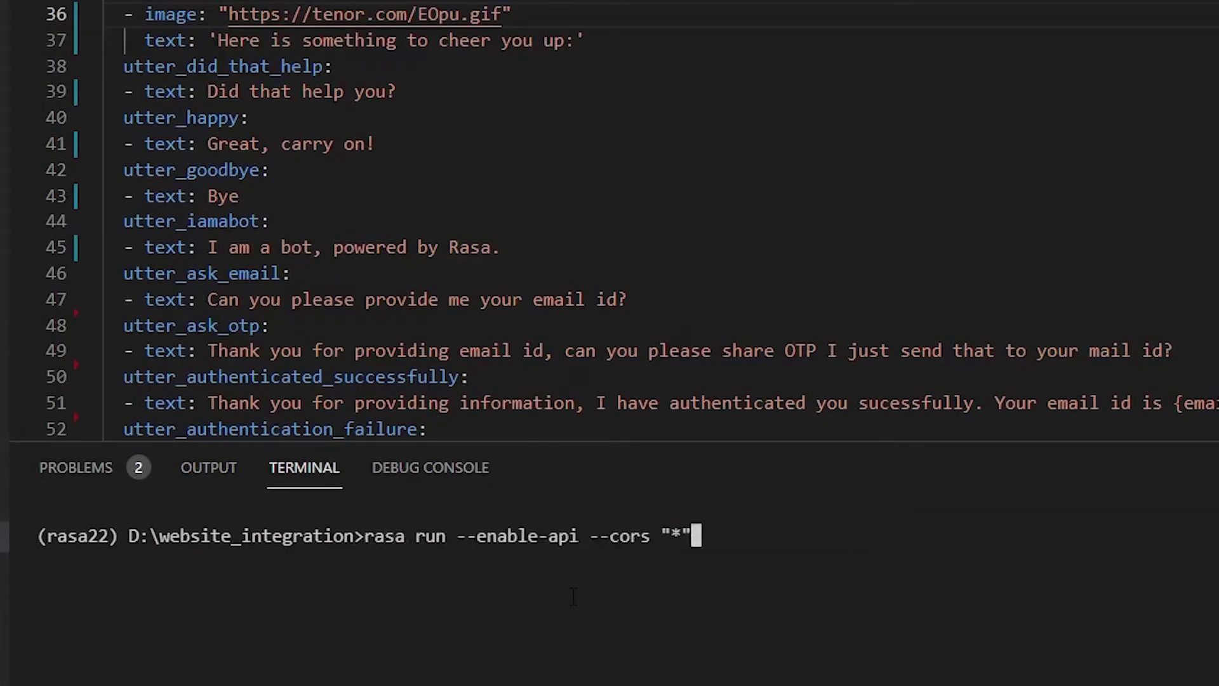
pyautogui.press('Return')
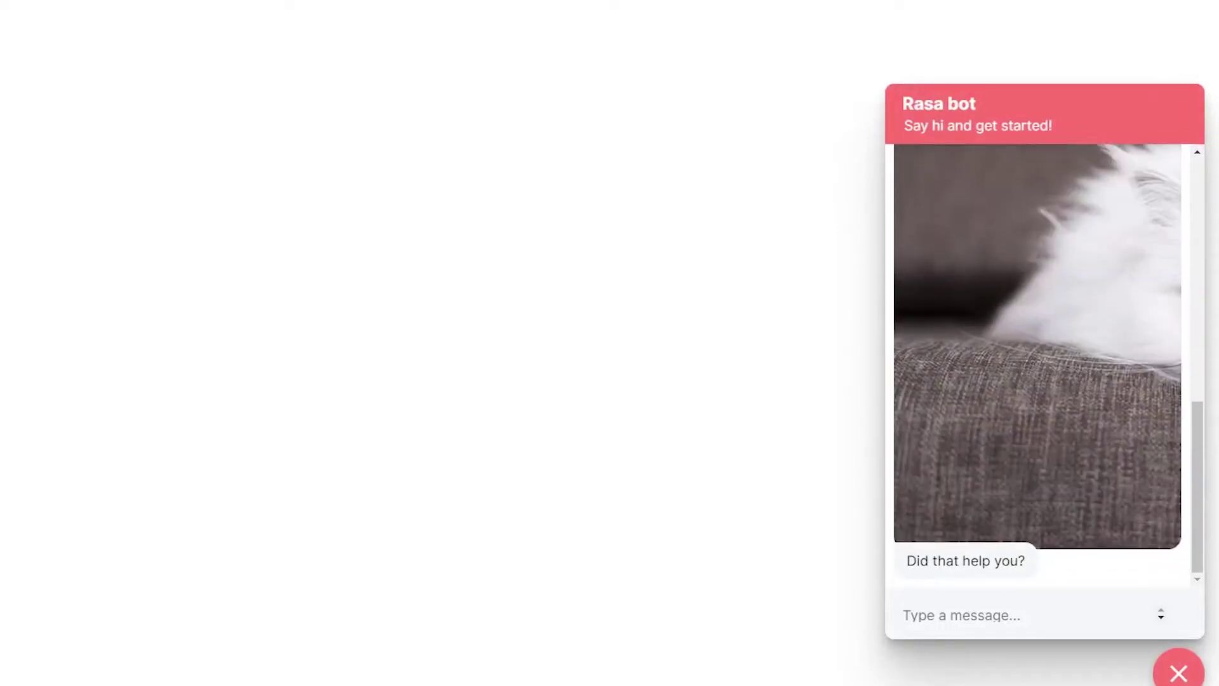
pyautogui.write('hi')
# Send 'hi' to the bot and answer Happy on Carousel 1 to trigger the cheer-up reply
pyautogui.press('Return')
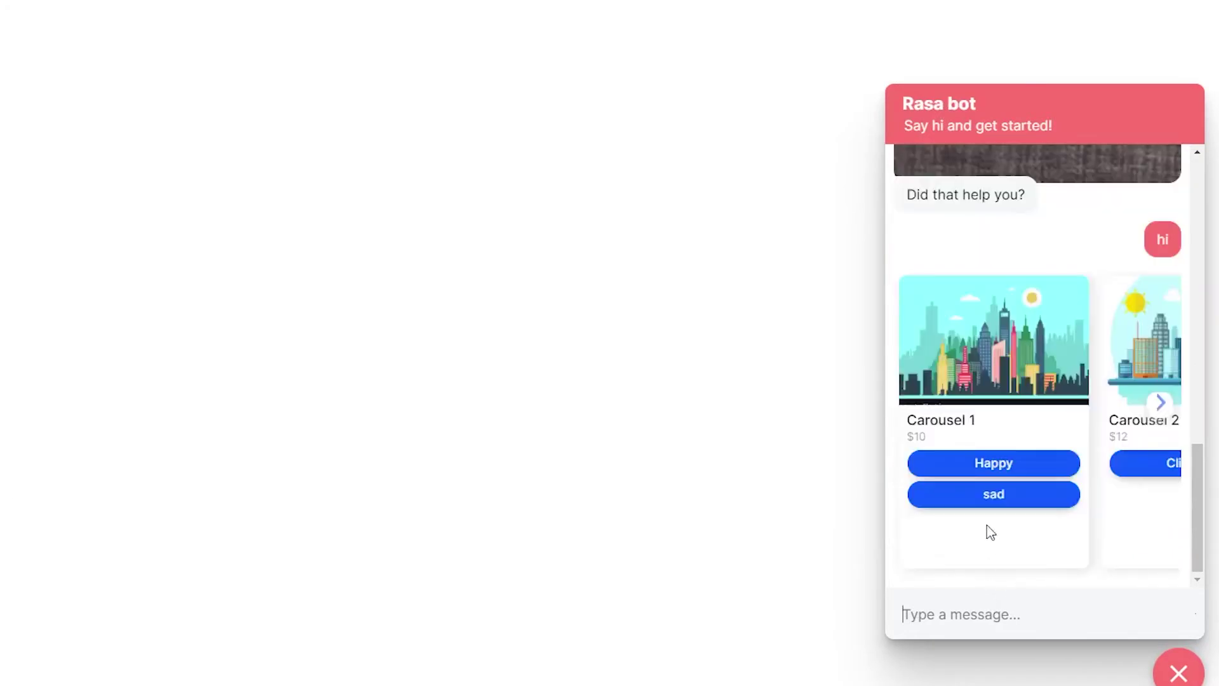
pyautogui.click(993, 466)
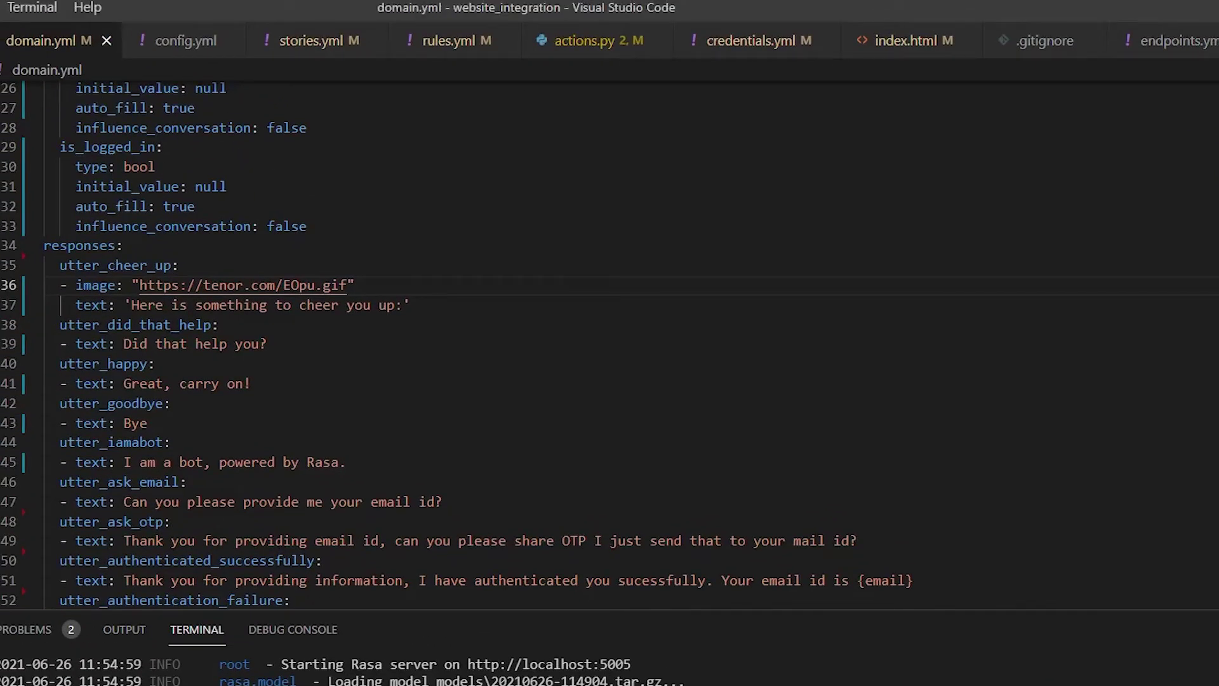
# Switch to Chrome, search for 'giphy' and go to the giphy.com result
pyautogui.press('Down')
pyautogui.press('Down')
pyautogui.press('Down')
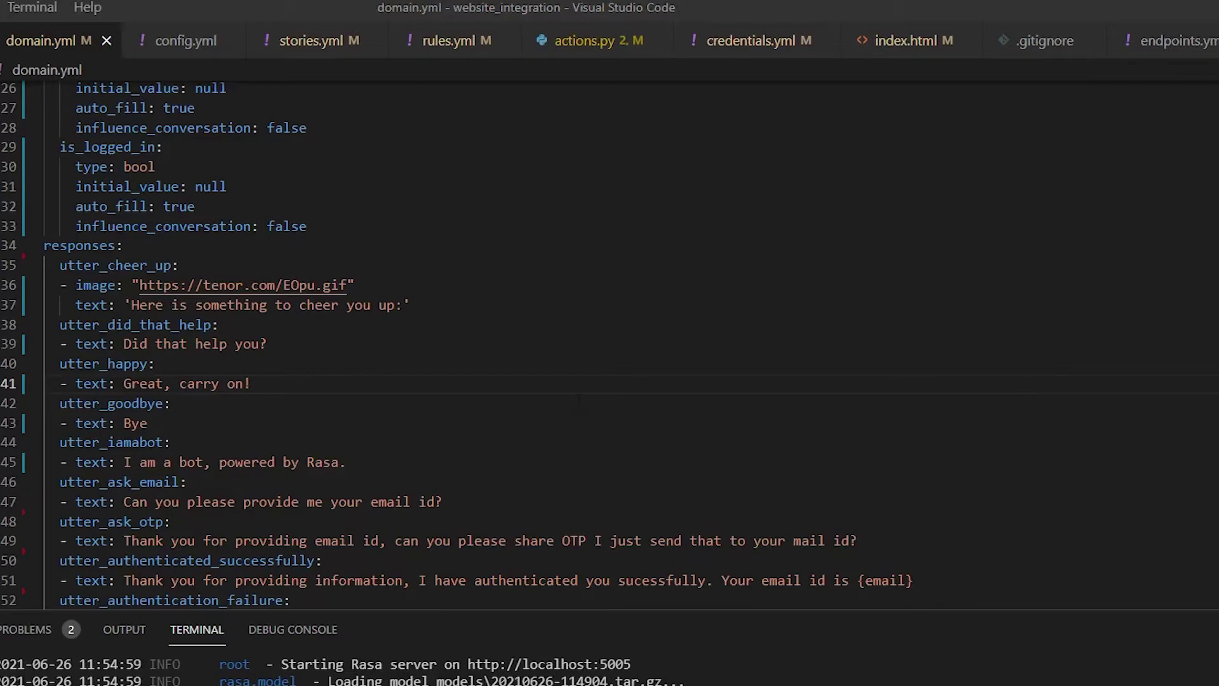
pyautogui.hotkey('alt', 'Tab')
pyautogui.click(576, 364)
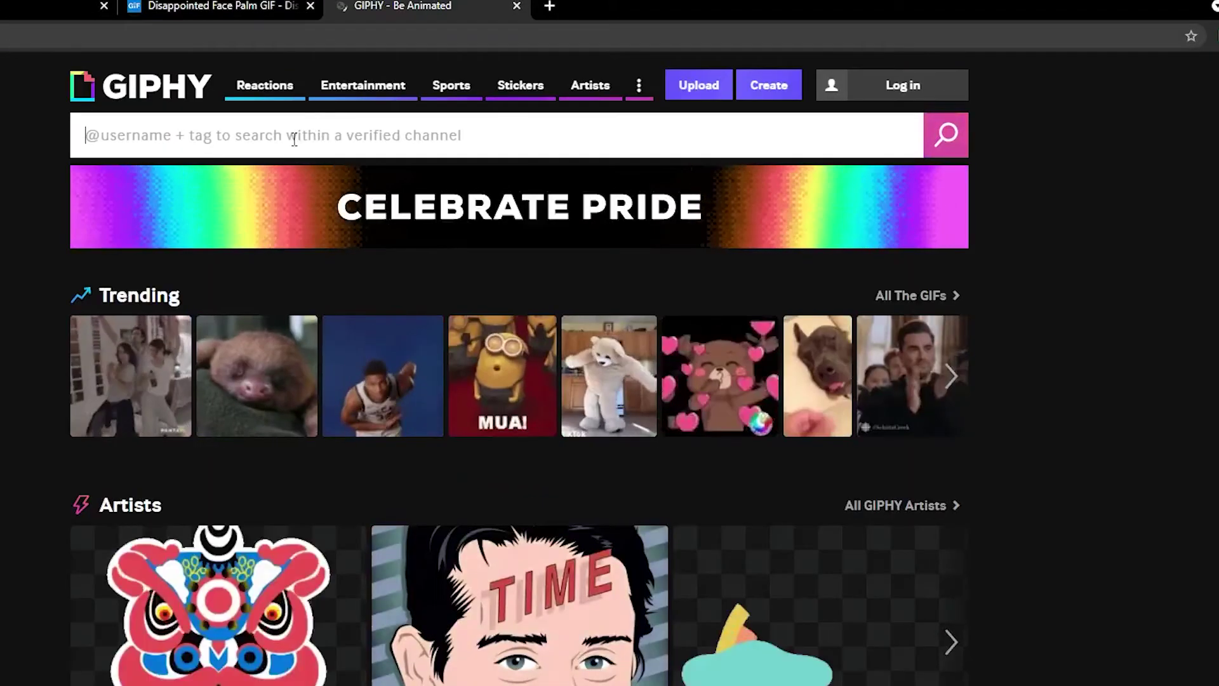
pyautogui.write('head sla')
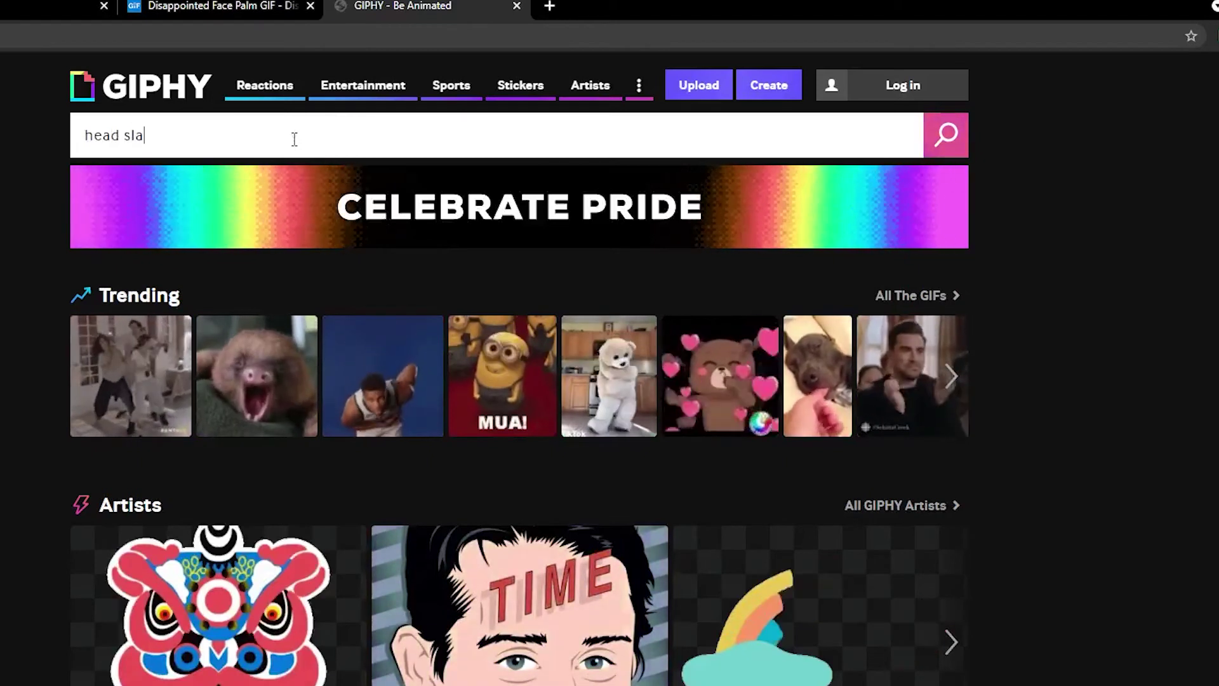
pyautogui.write('p')
# Search GIPHY for 'head slap' and copy the Academy Awards Oscars GIF's small media link
pyautogui.press('Return')
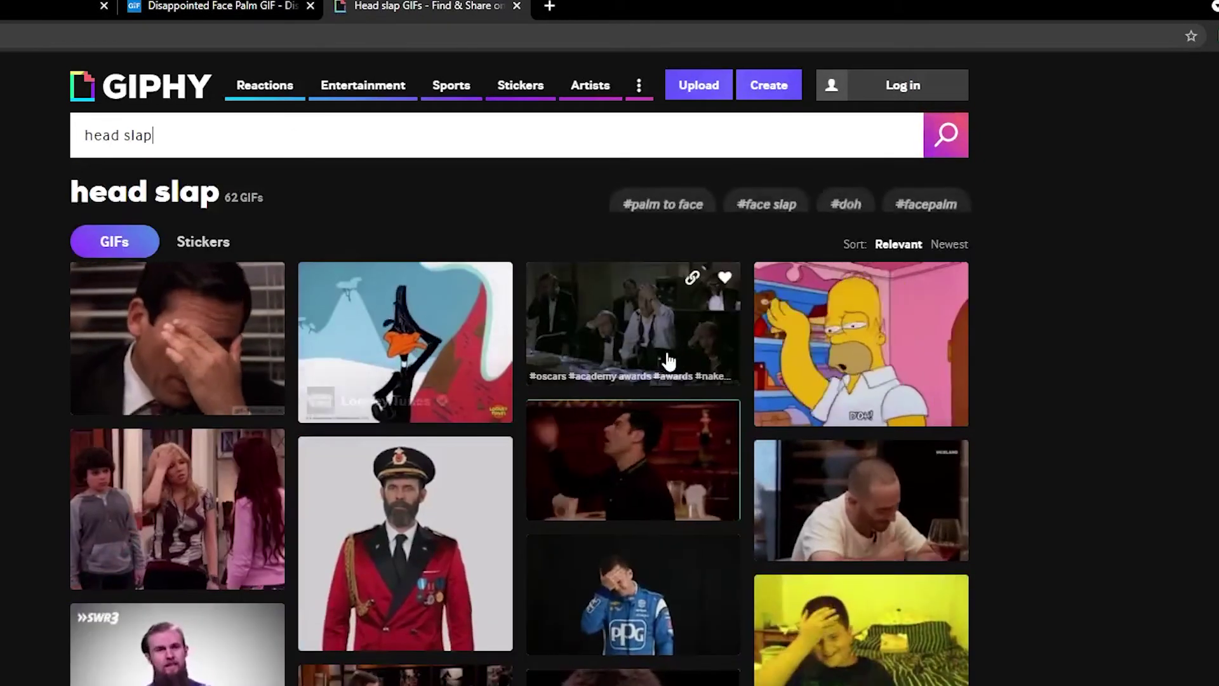
pyautogui.click(658, 352)
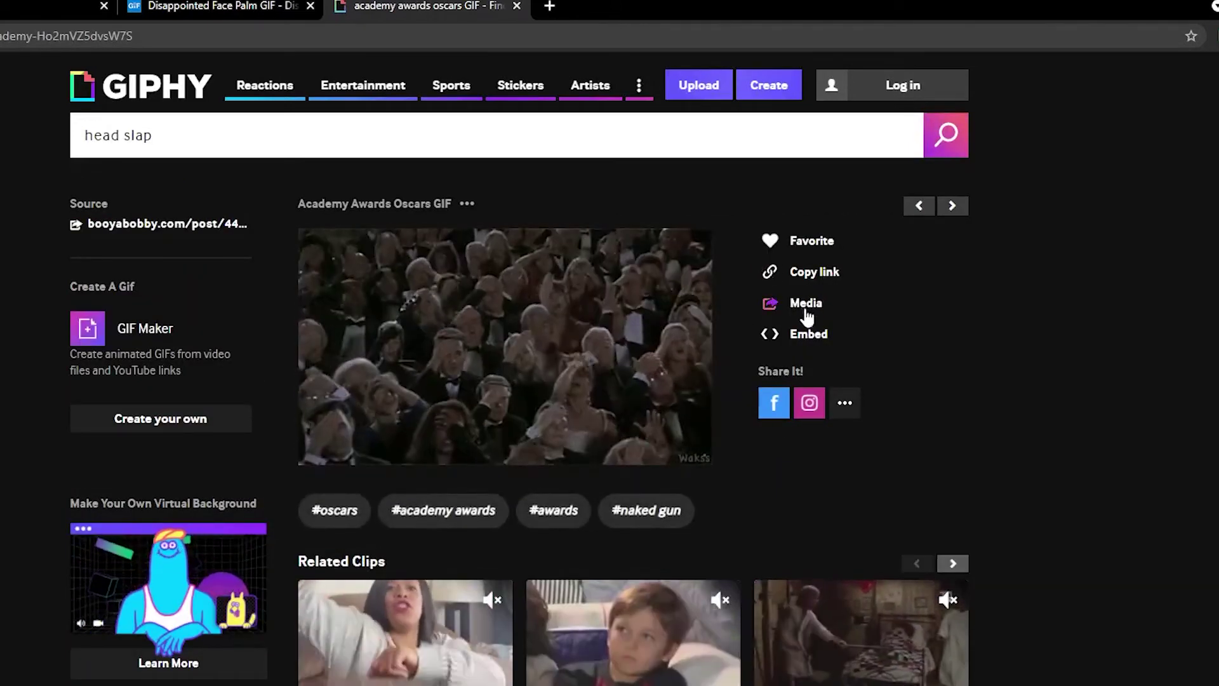
pyautogui.rightClick(807, 309)
pyautogui.click(807, 304)
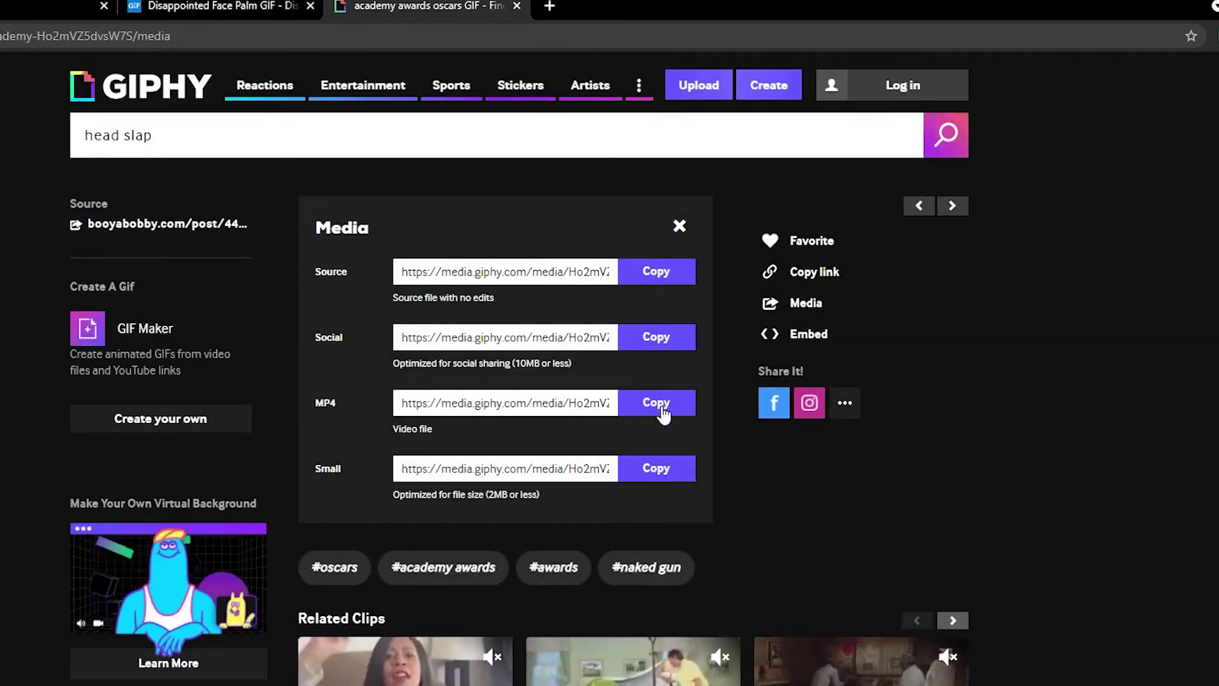
pyautogui.click(655, 471)
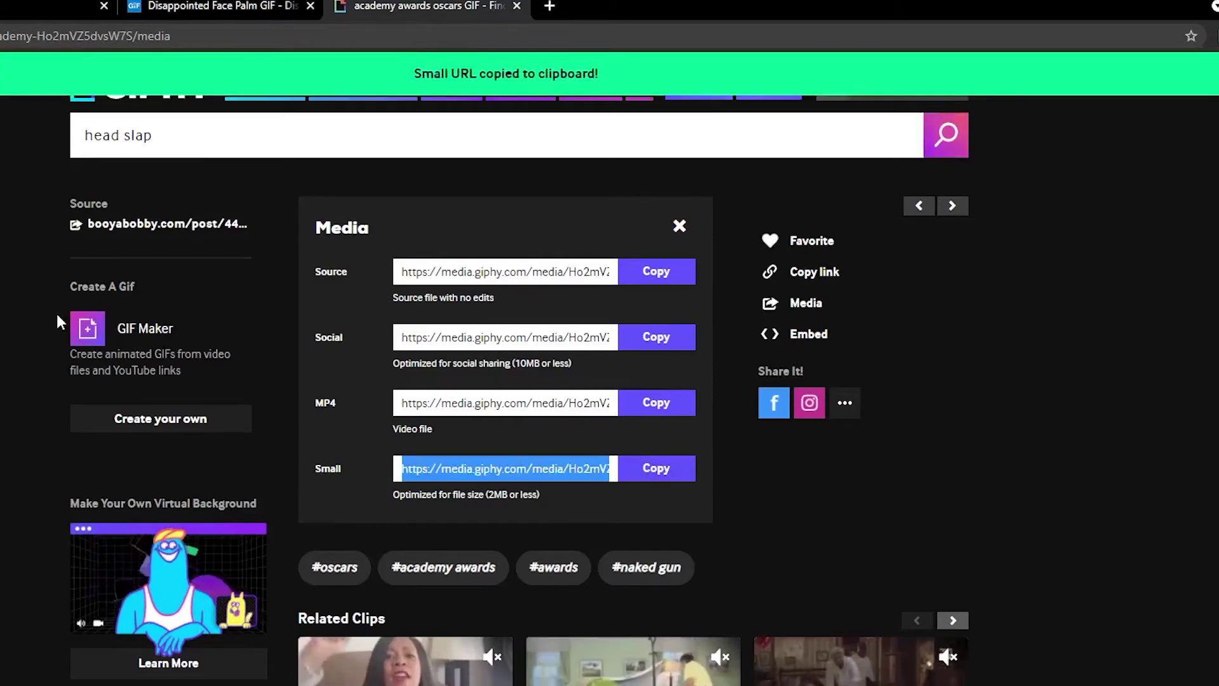
pyautogui.hotkey('alt', 'Tab')
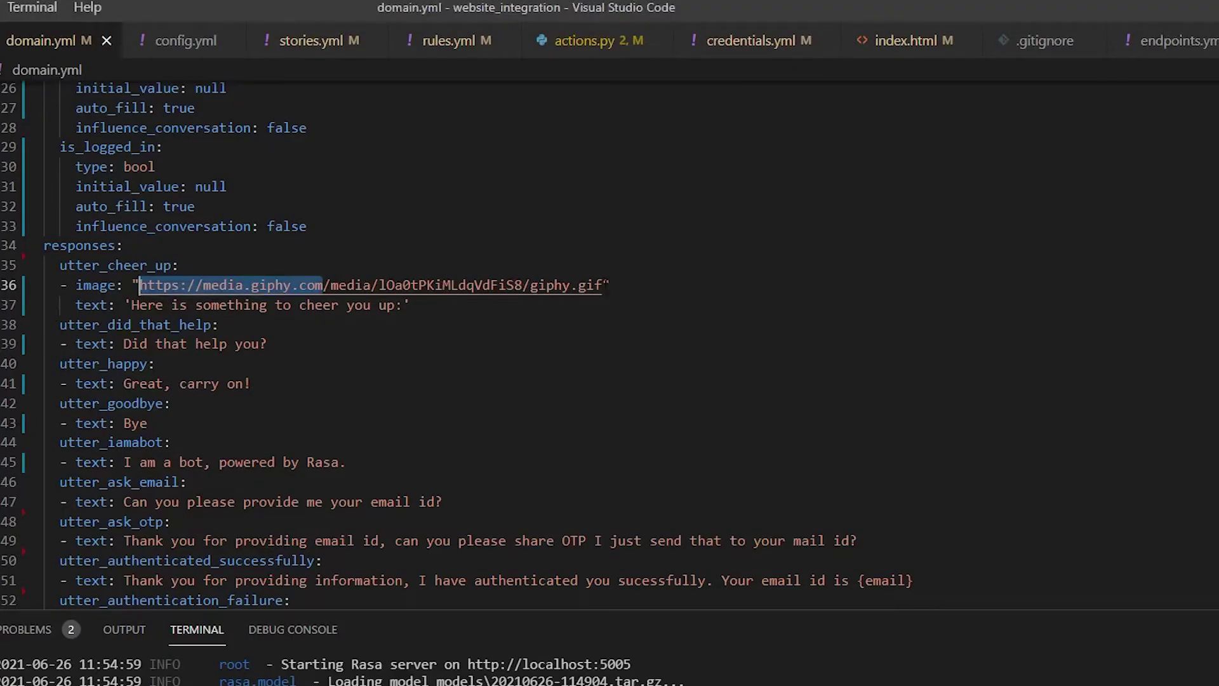
# Replace line 36's image URL with the GIPHY link ending Ho2mVZ5dvsW7S/giphy.gif and save
pyautogui.moveTo(325, 285); pyautogui.dragTo(186, 305)
pyautogui.click(139, 284)
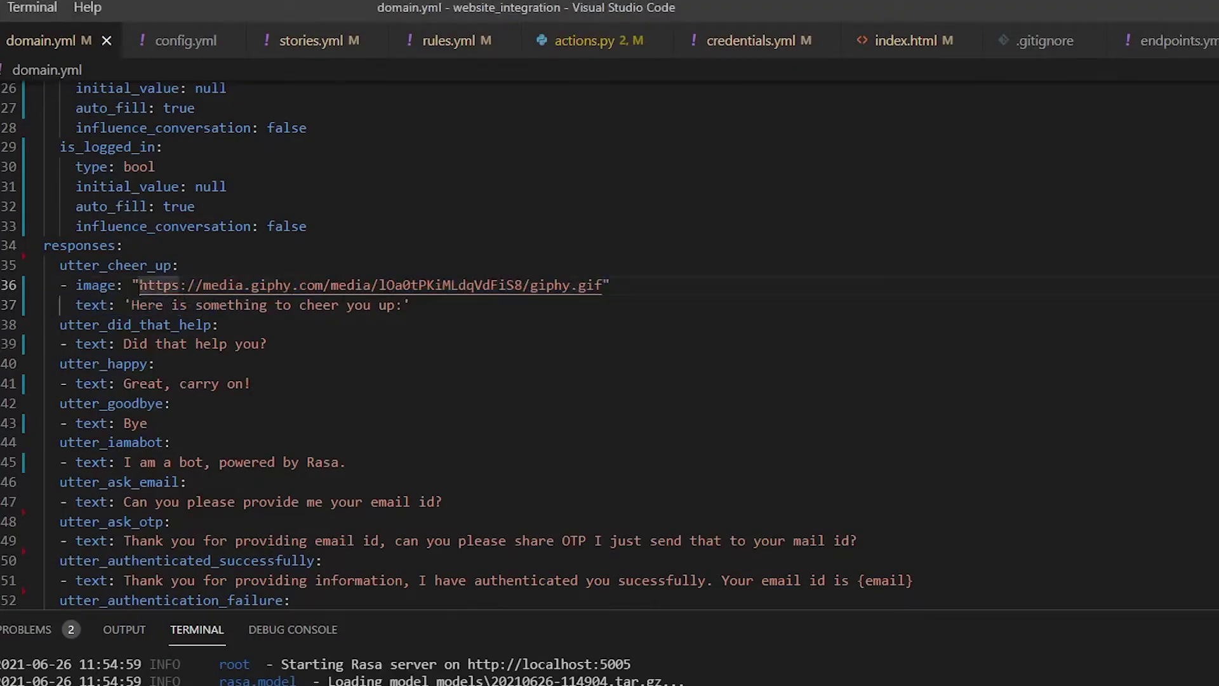
pyautogui.keyDown('shift'); pyautogui.click(603, 285); pyautogui.keyUp('shift')
pyautogui.hotkey('ctrl', 'v')
pyautogui.hotkey('shift', 'alt', 'Right')
pyautogui.hotkey('shift', 'alt', 'Right')
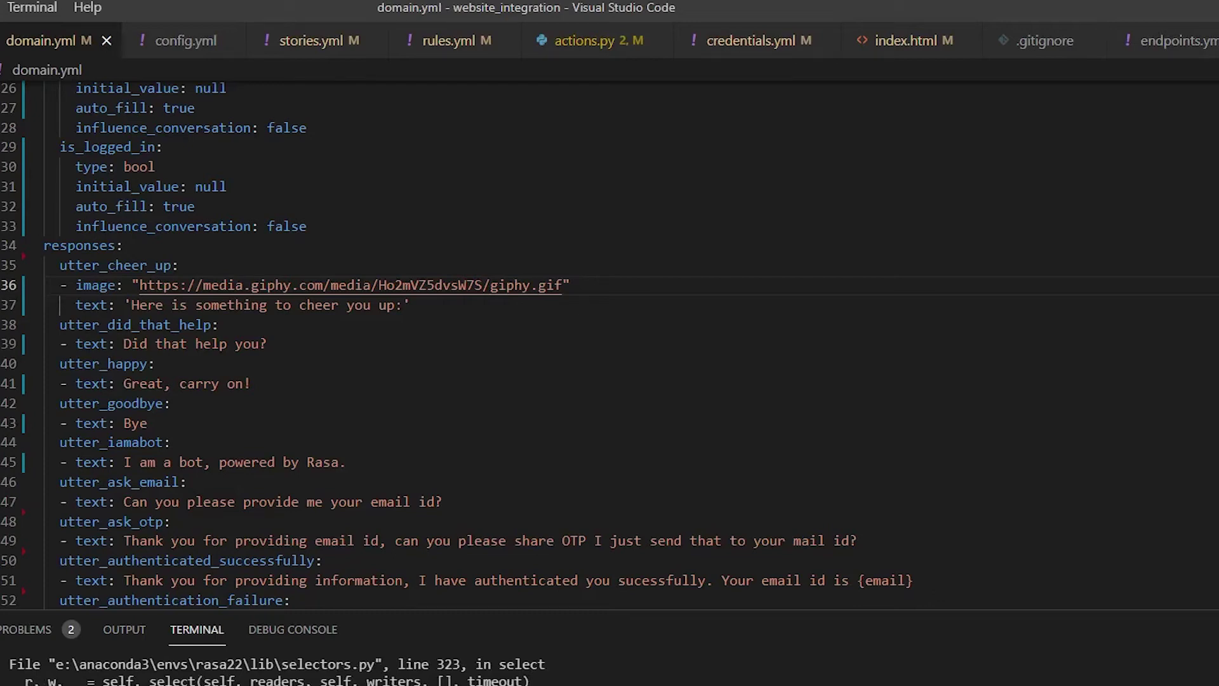
pyautogui.hotkey('alt', 'Tab')
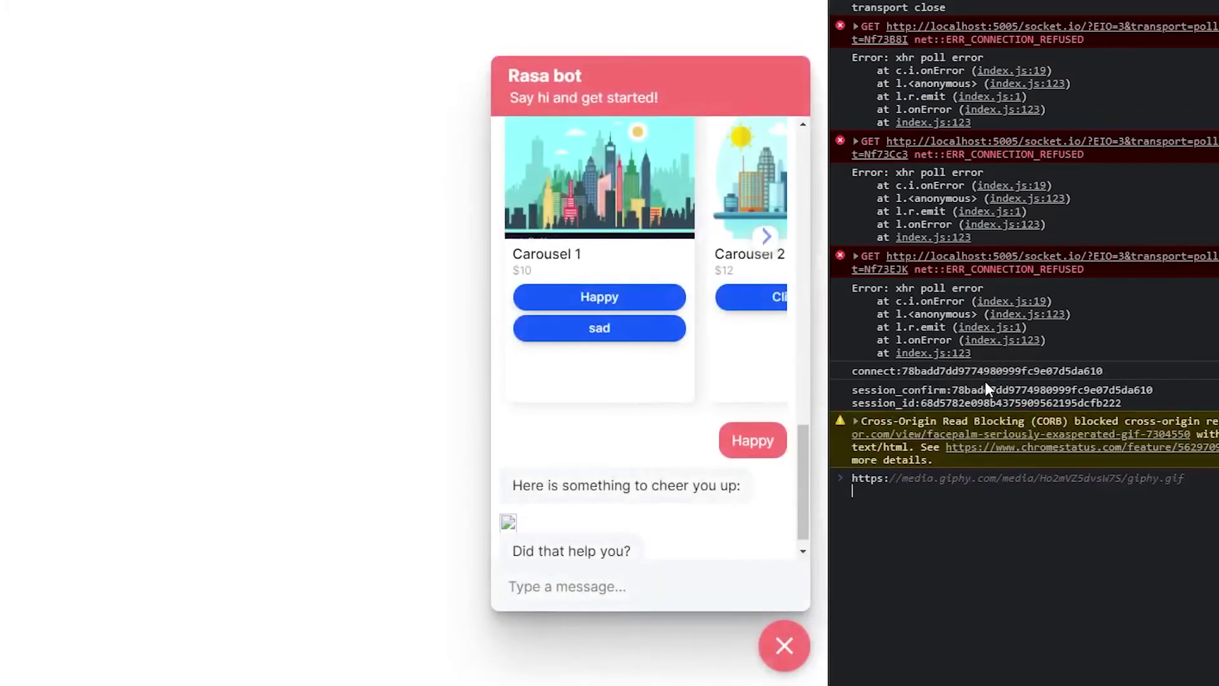
# Send 'hi' in the chat and answer Happy so the bot replies with the new head-slap GIF
pyautogui.click(557, 591)
pyautogui.write('hi')
pyautogui.press('Return')
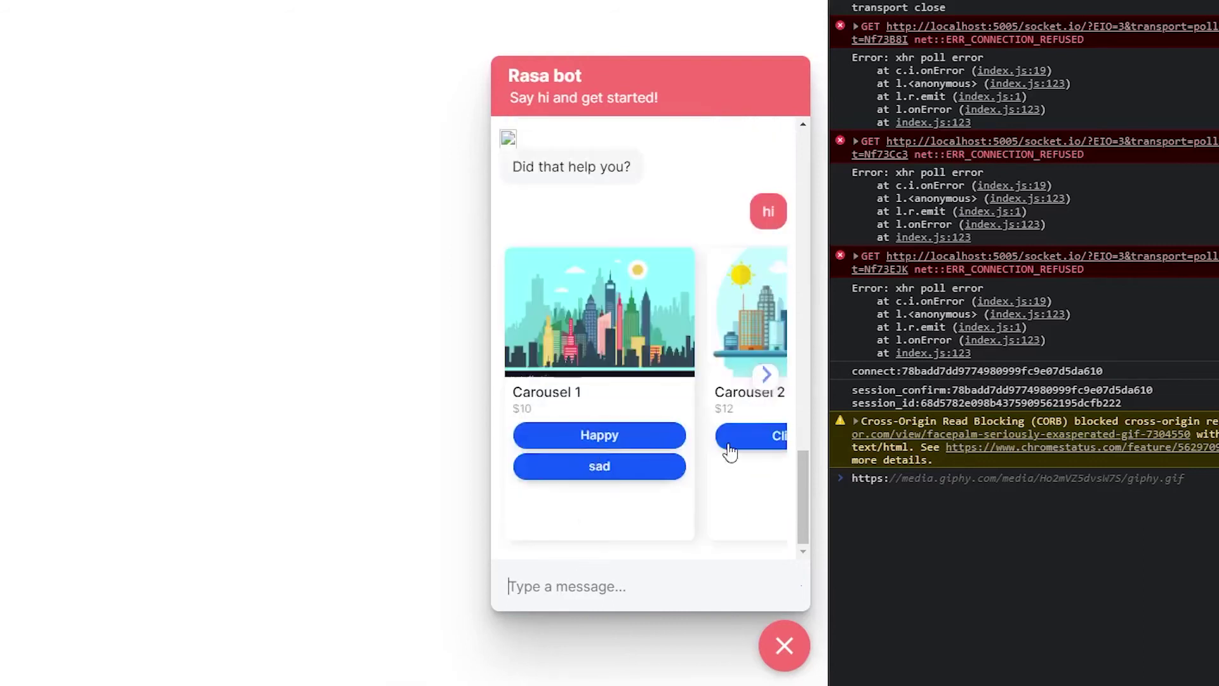
pyautogui.click(645, 437)
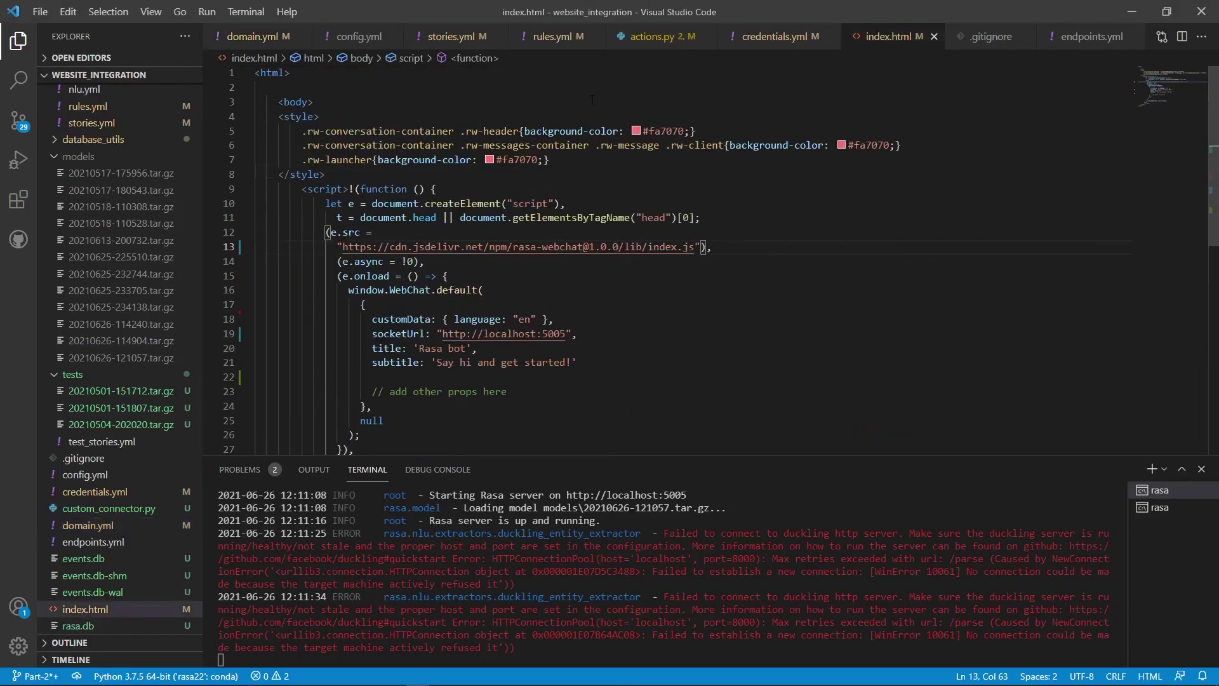
# Inspect the Happy button and set .rw-response background-color #fa7070 and color #FFF
pyautogui.click(577, 174)
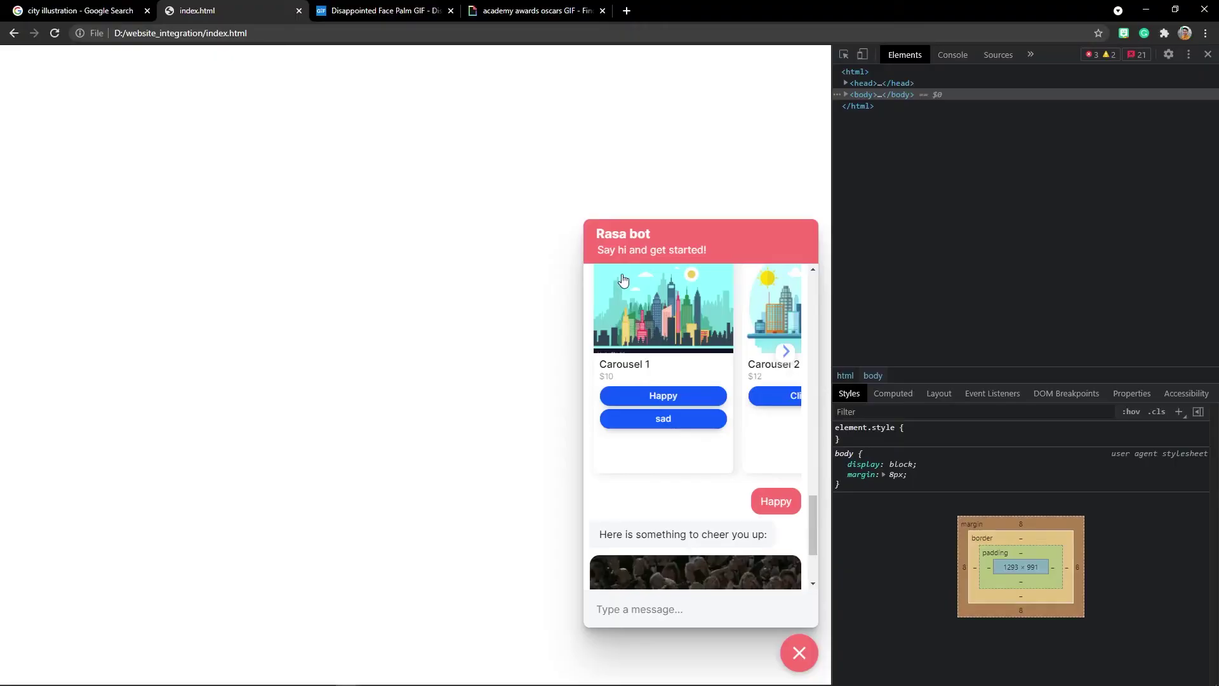
pyautogui.rightClick(686, 398)
pyautogui.click(724, 558)
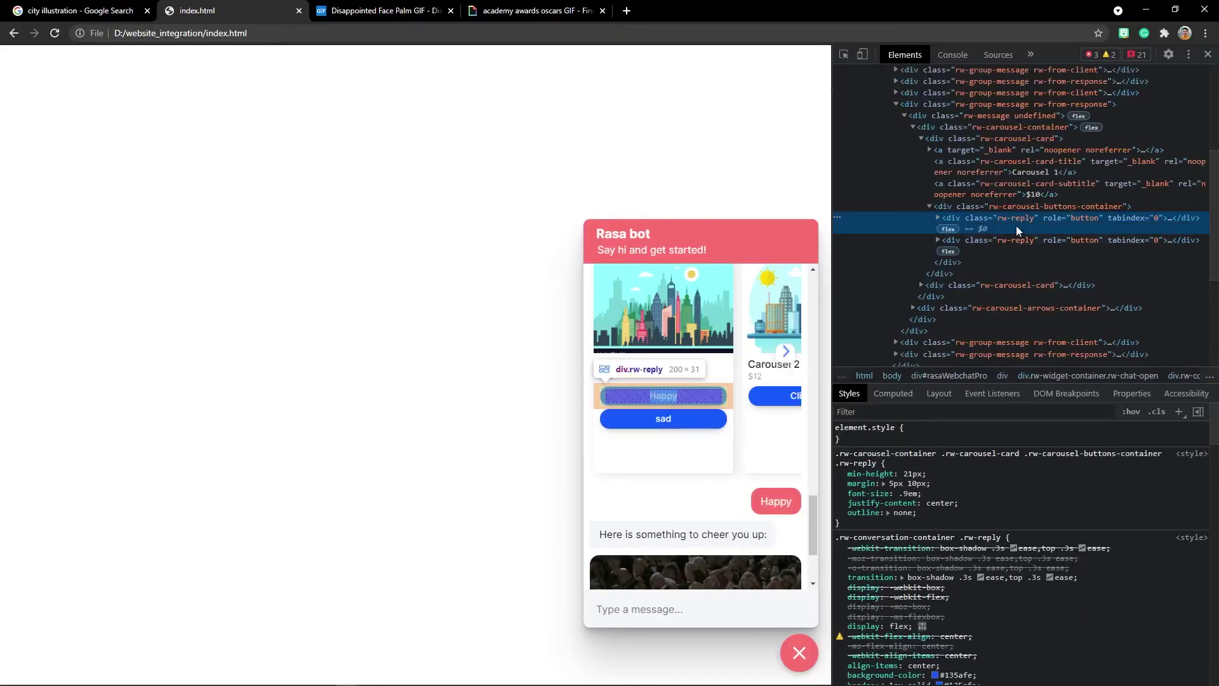
pyautogui.scroll(-2, 944, 492)
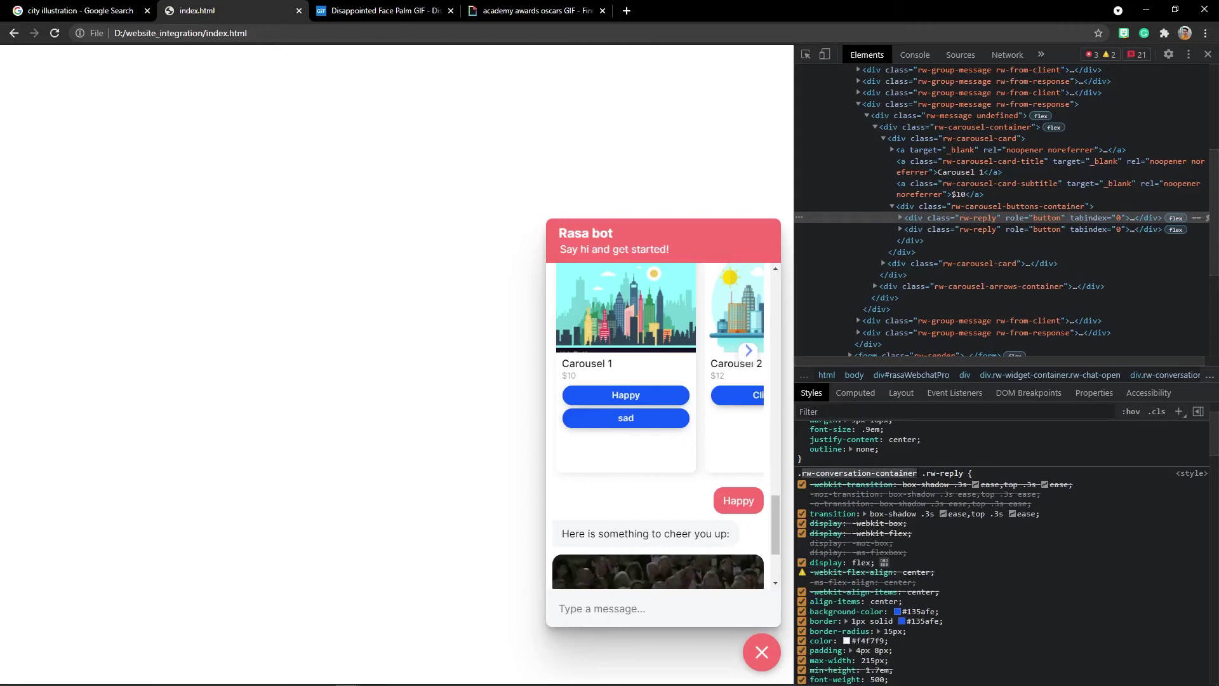
pyautogui.scroll(-4, 837, 496)
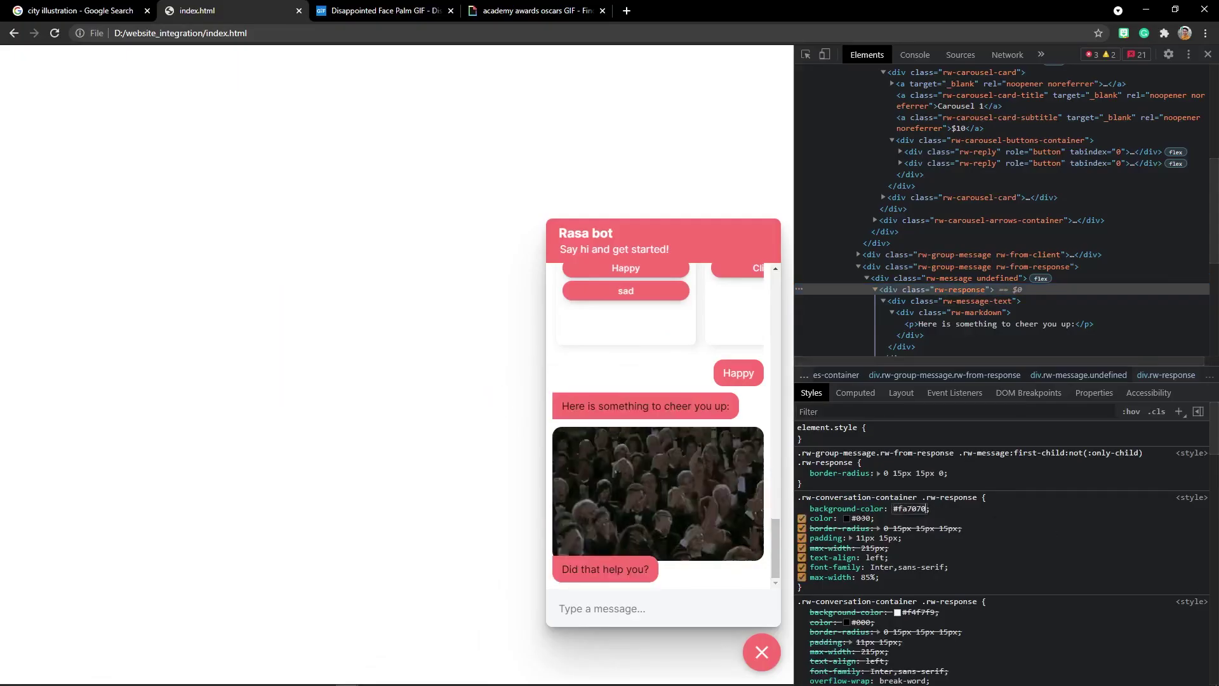
pyautogui.click(869, 518)
pyautogui.write('#FFF')
pyautogui.press('Return')
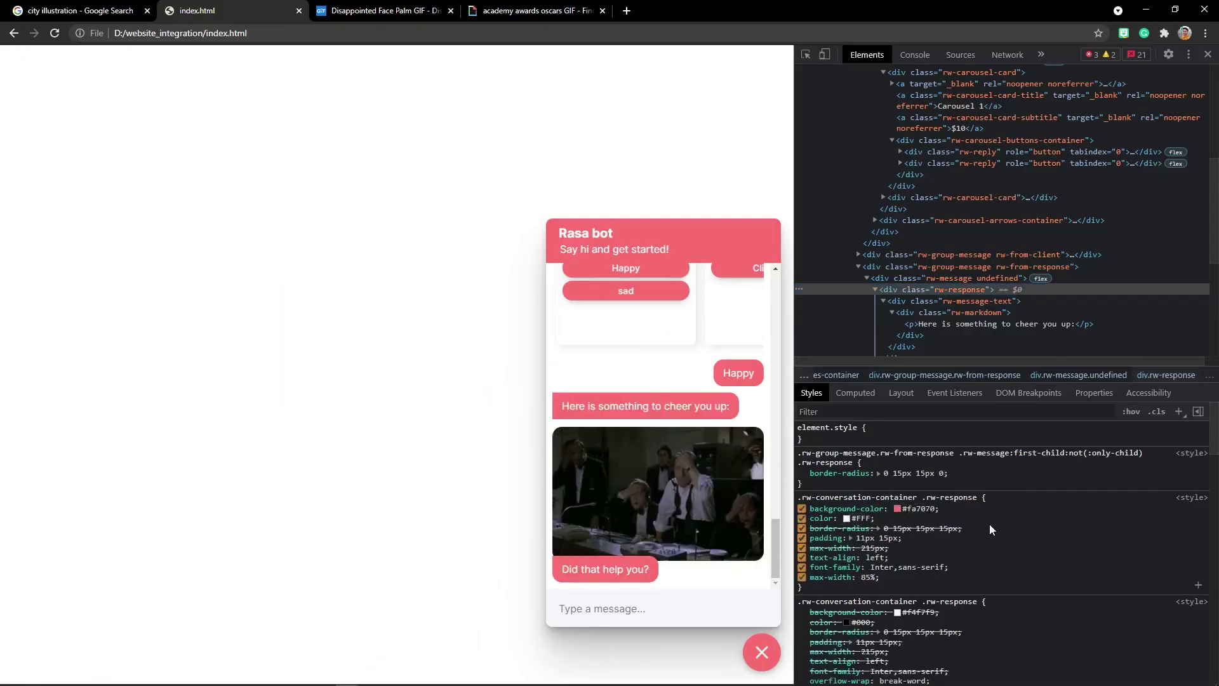